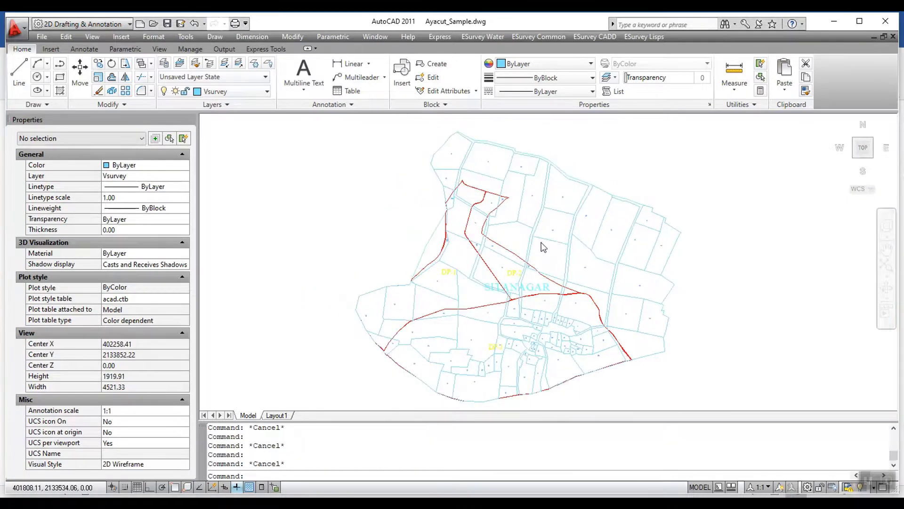
# Select a parcel boundary to check its area, then clear the selection
pyautogui.scroll(-4, 515, 286)
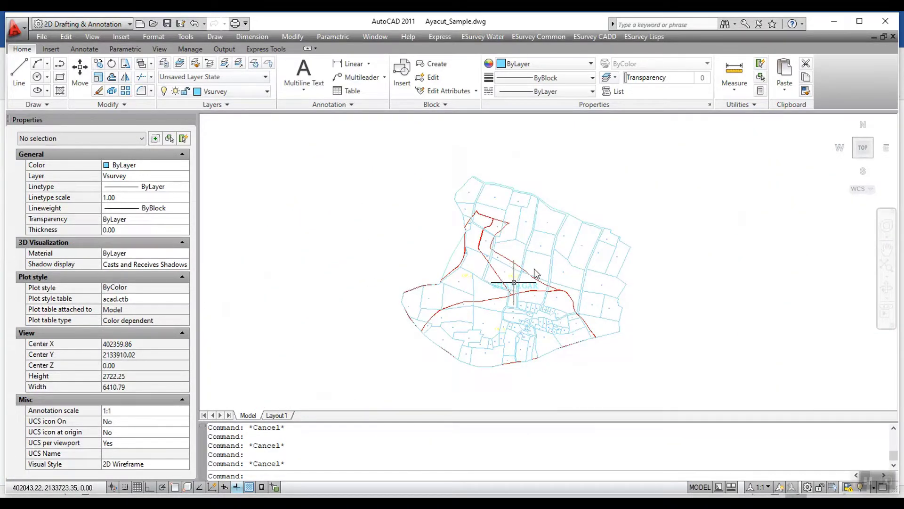
pyautogui.scroll(5, 536, 272)
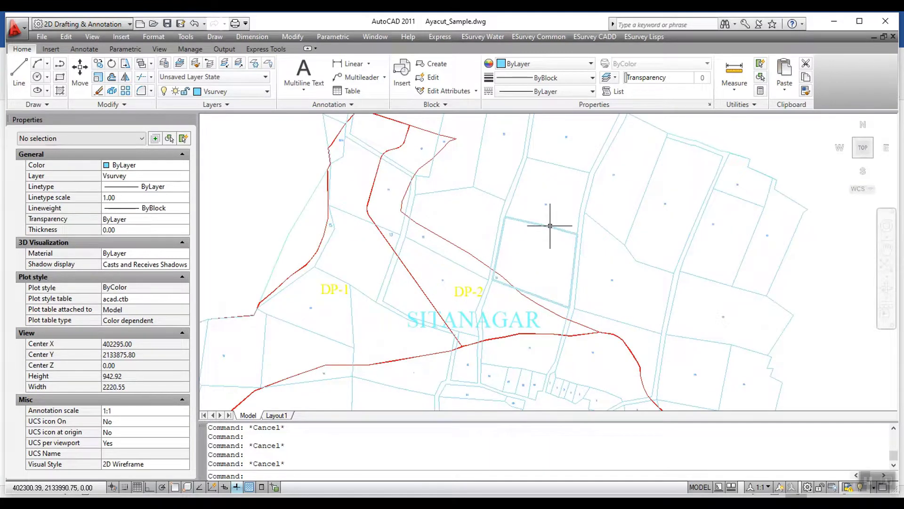
pyautogui.click(550, 226)
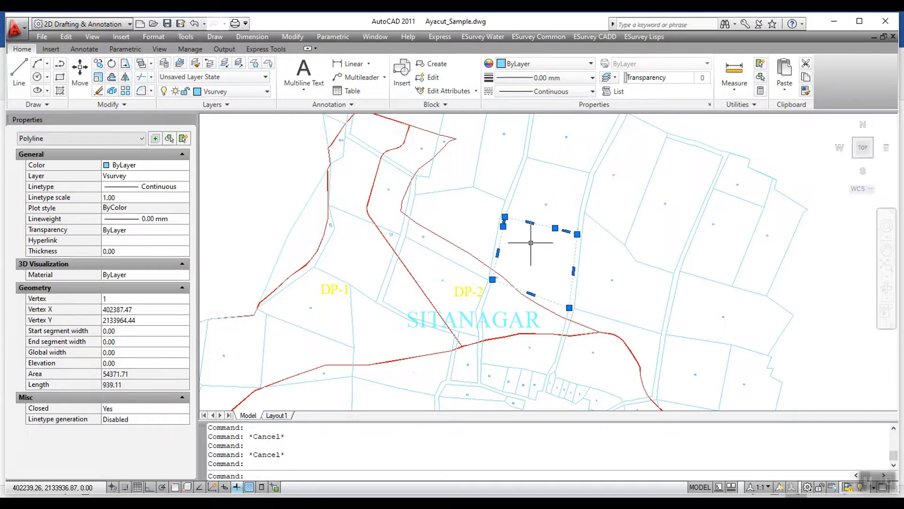
pyautogui.press('Escape')
pyautogui.scroll(-4, 528, 264)
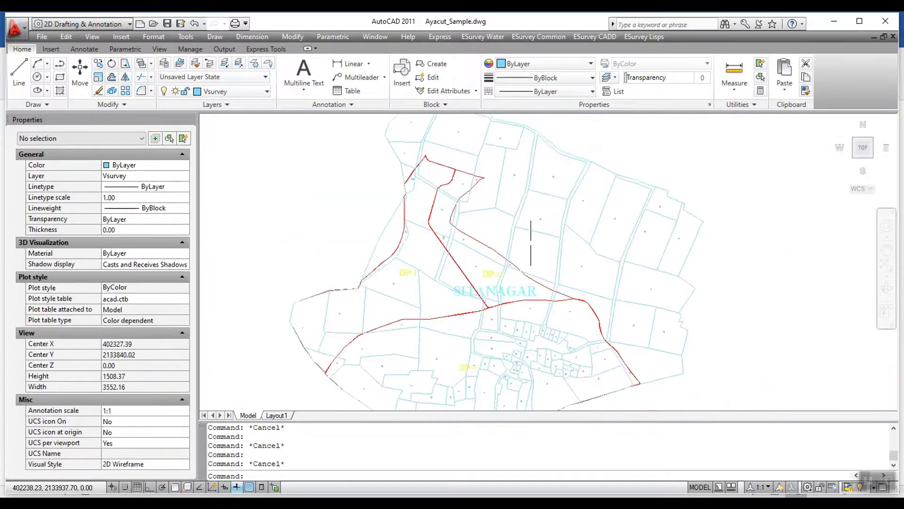
# Inspect the red DP-3 boundary polyline, then deselect it
pyautogui.click(522, 279)
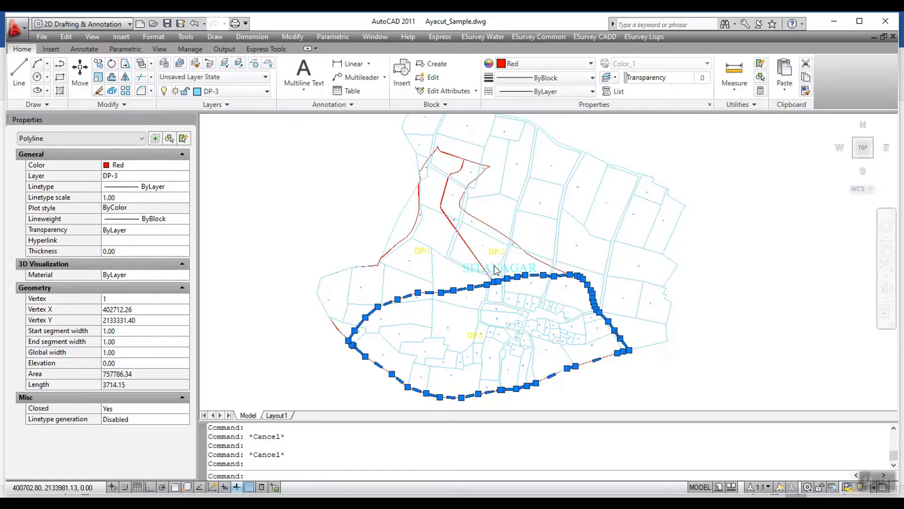
pyautogui.scroll(8, 496, 270)
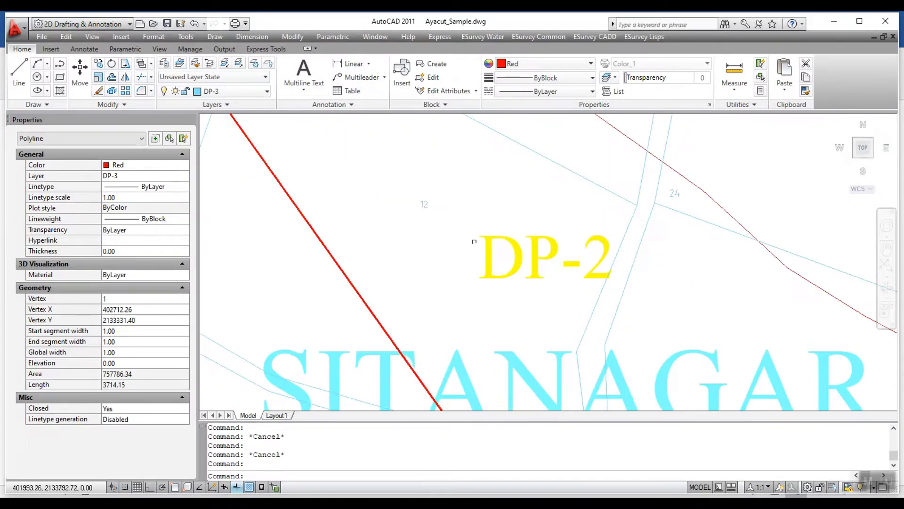
pyautogui.scroll(-5, 530, 284)
pyautogui.press('Escape')
pyautogui.scroll(-5, 530, 284)
pyautogui.scroll(4, 433, 255)
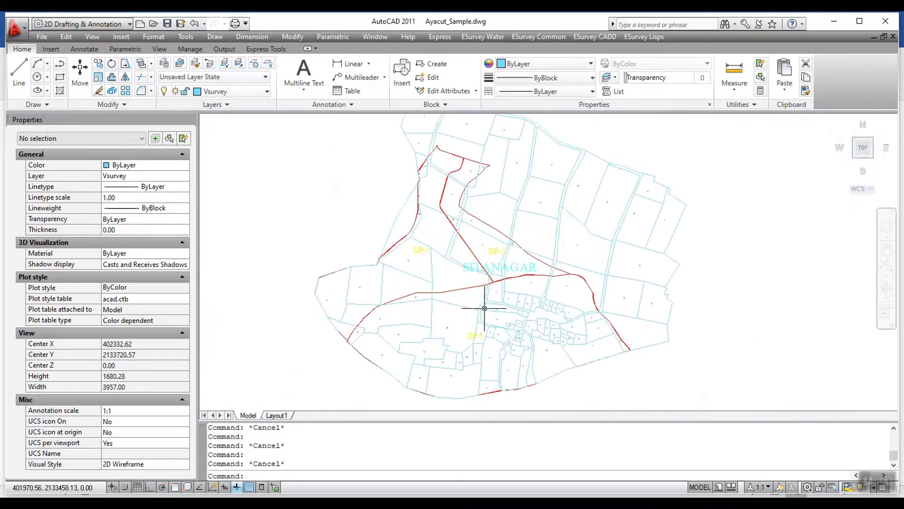
# Inspect the parcel beside DP-1 and the DP-3 boundary again, then open ESurvey Water
pyautogui.click(407, 250)
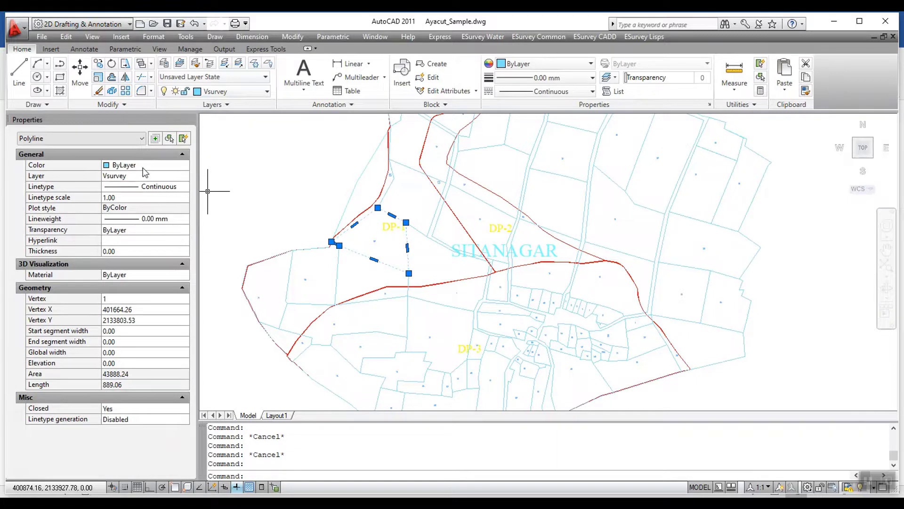
pyautogui.press('Escape')
pyautogui.click(372, 292)
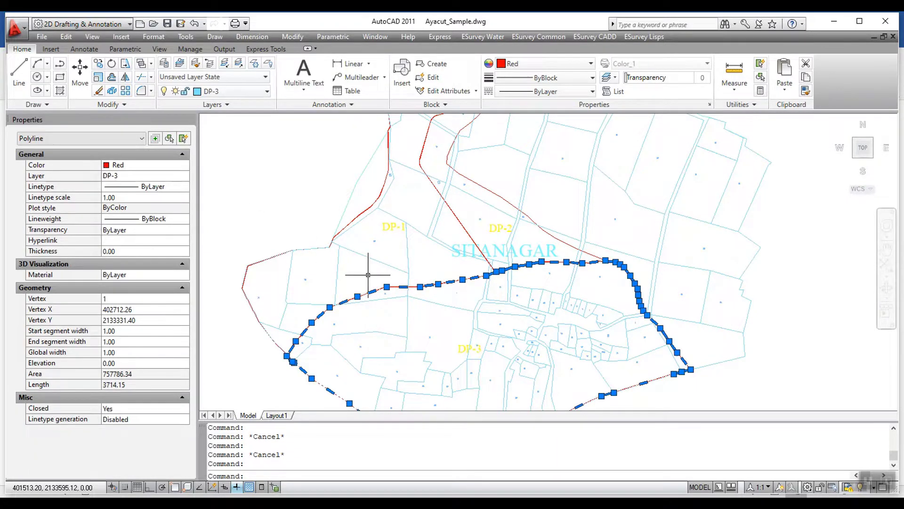
pyautogui.press('Escape')
pyautogui.scroll(-4, 368, 275)
pyautogui.click(484, 37)
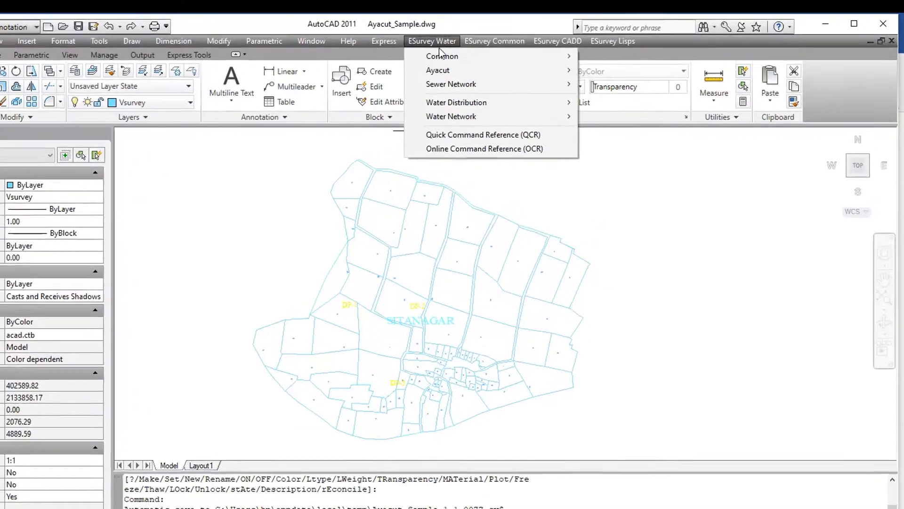
# Browse ESurvey Water > Ayacut > Prepration and dismiss the list without running a tool
pyautogui.moveTo(494, 63)
pyautogui.moveTo(541, 86)
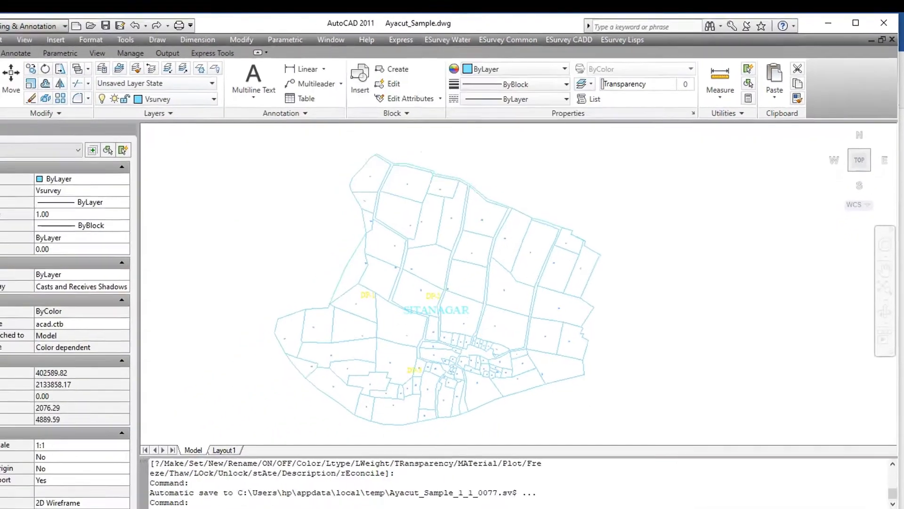
pyautogui.click(547, 220)
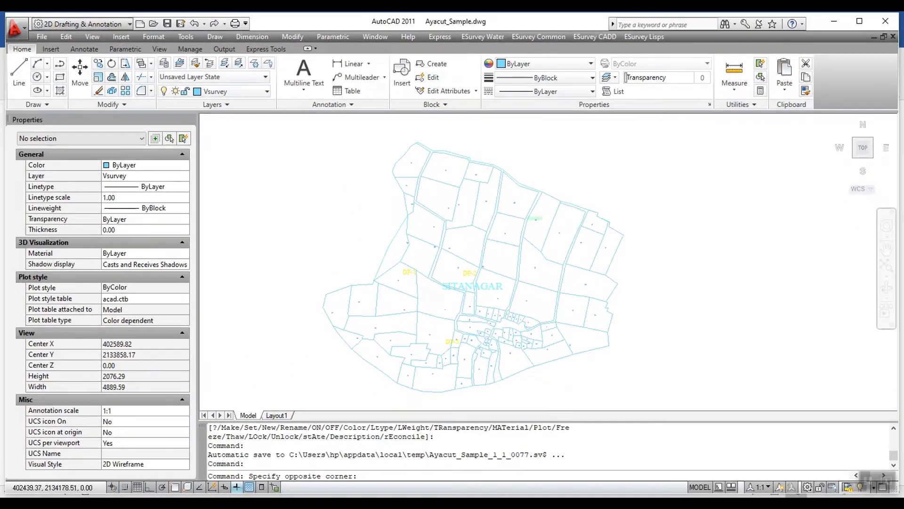
pyautogui.scroll(-1, 530, 218)
# Cancel the stray selection window, select the parcel beside DP-2, and show the layer list
pyautogui.press('Escape')
pyautogui.scroll(-3, 536, 217)
pyautogui.scroll(5, 469, 283)
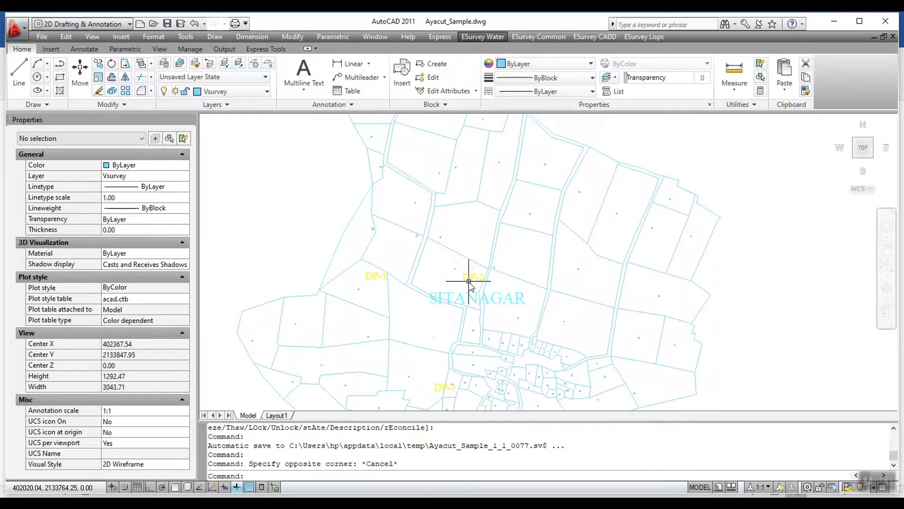
pyautogui.click(471, 250)
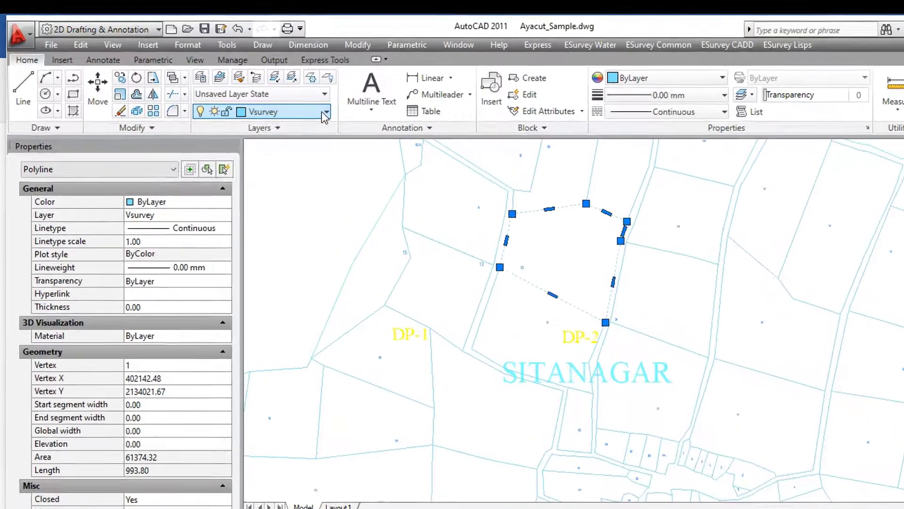
pyautogui.click(266, 91)
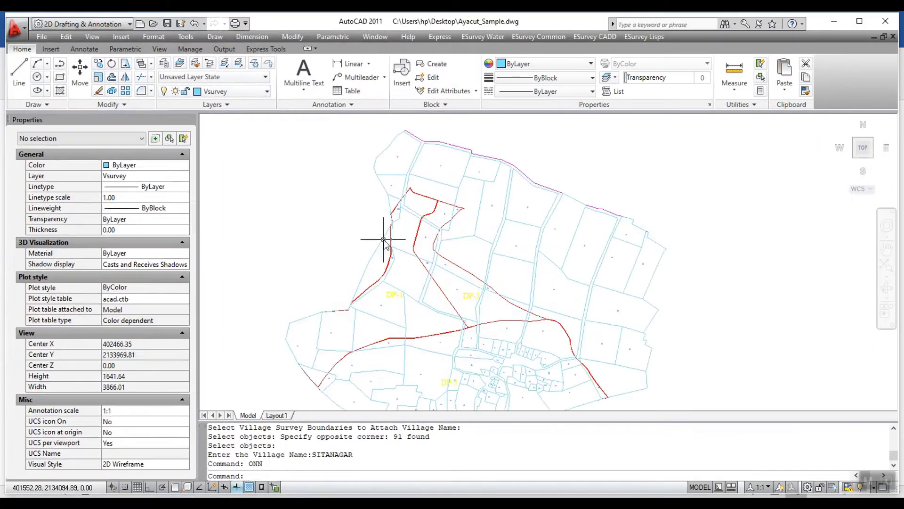
pyautogui.scroll(1, 379, 239)
pyautogui.scroll(-4, 382, 239)
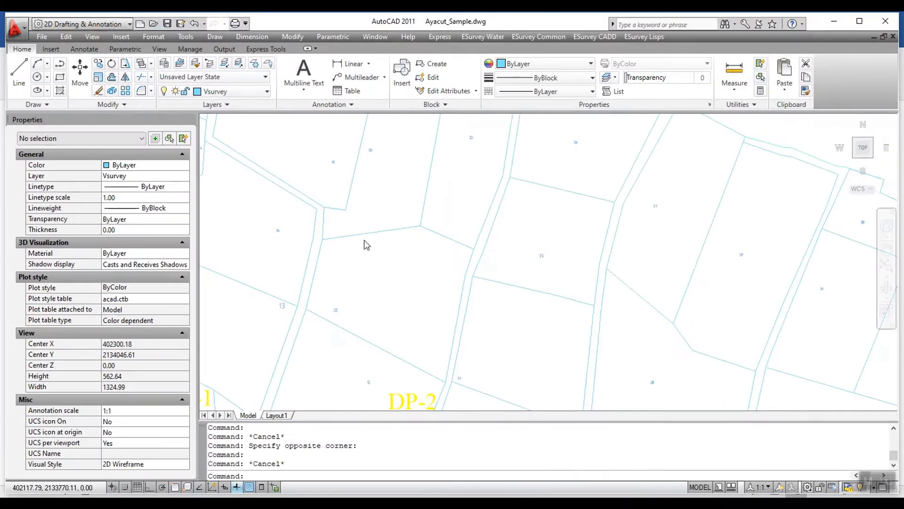
# Check a parcel boundary's area, then clear the selection
pyautogui.click(370, 232)
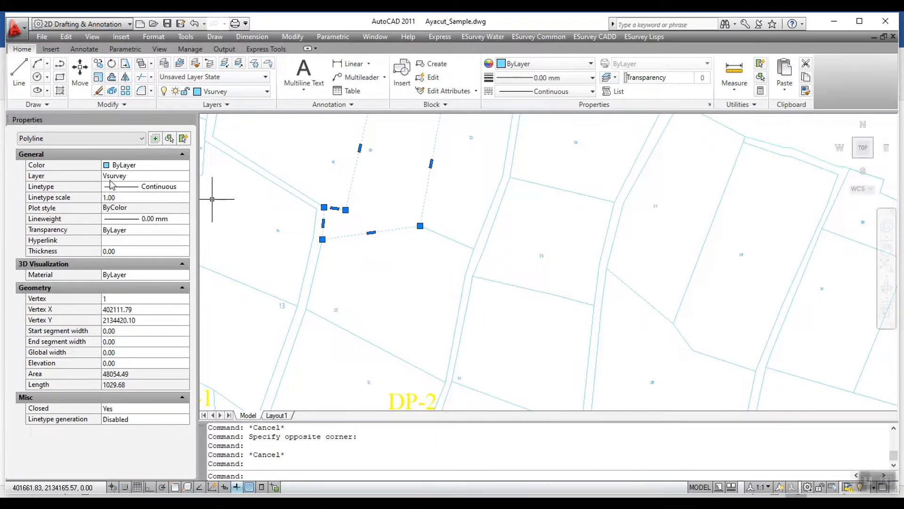
pyautogui.press('Escape')
pyautogui.scroll(5, 335, 311)
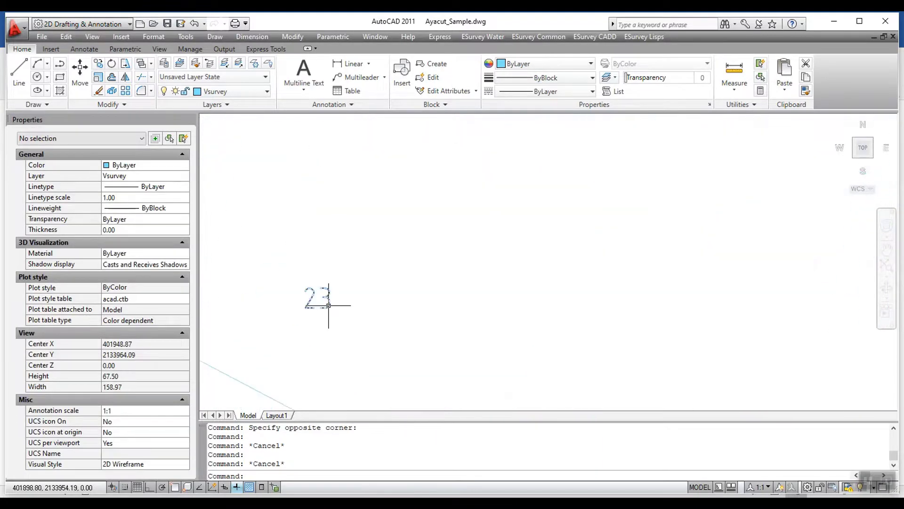
# Select survey number labels 23 and 20 to check their VSnumber text properties
pyautogui.click(330, 295)
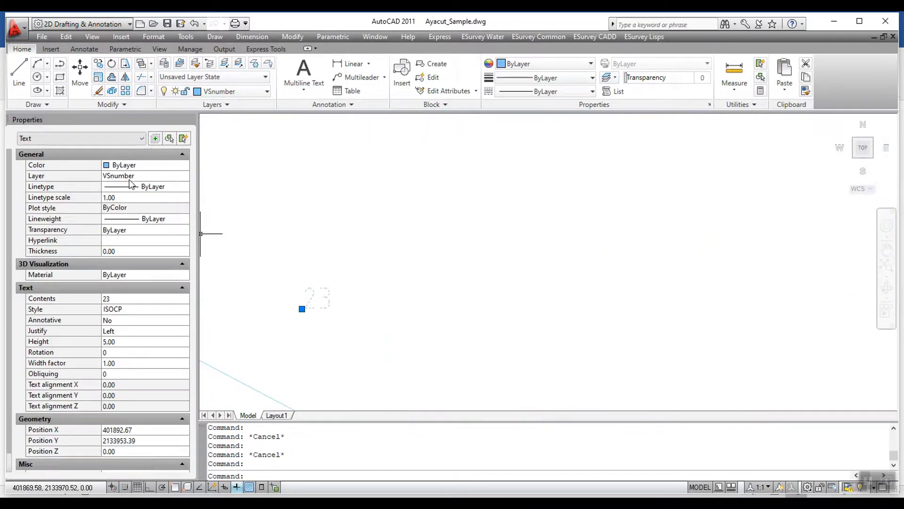
pyautogui.click(337, 293)
pyautogui.scroll(-5, 362, 297)
pyautogui.scroll(6, 395, 203)
pyautogui.scroll(-4, 349, 202)
pyautogui.scroll(4, 347, 206)
pyautogui.scroll(-4, 363, 228)
pyautogui.scroll(4, 355, 230)
pyautogui.scroll(2, 339, 226)
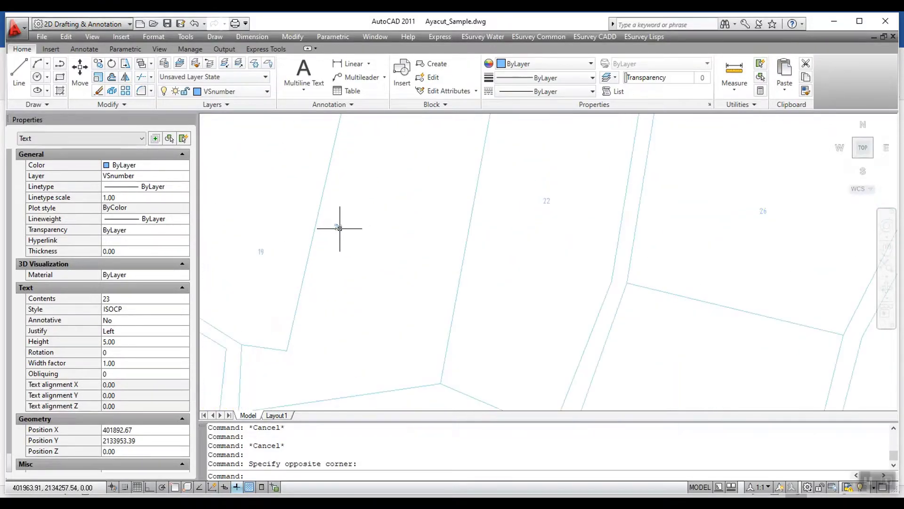
pyautogui.click(338, 228)
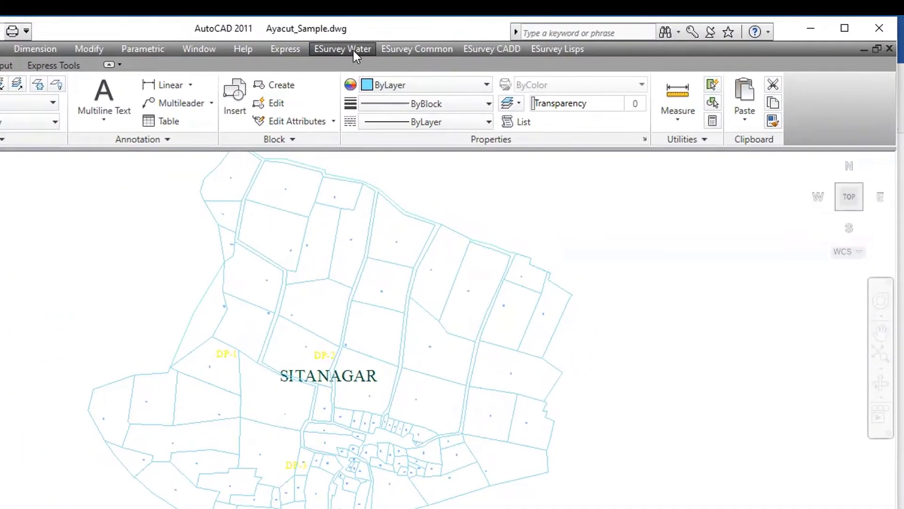
# View the Layer Specification for Ayacut (LSAY) message, then return to the ESurvey Water commands
pyautogui.click(352, 49)
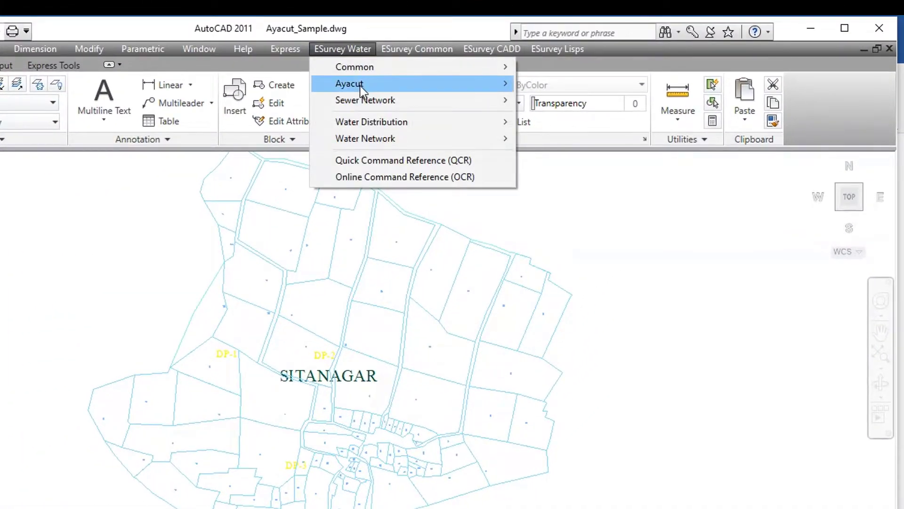
pyautogui.moveTo(462, 83)
pyautogui.moveTo(536, 80)
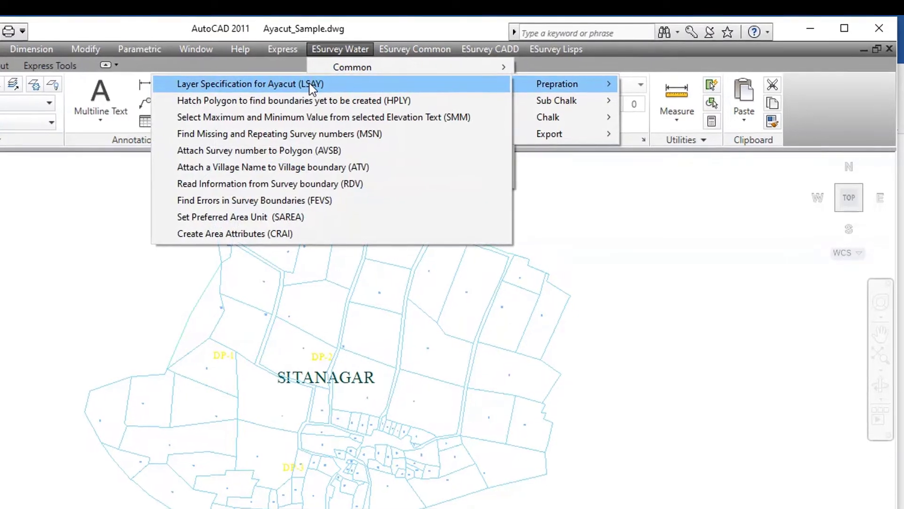
pyautogui.click(309, 83)
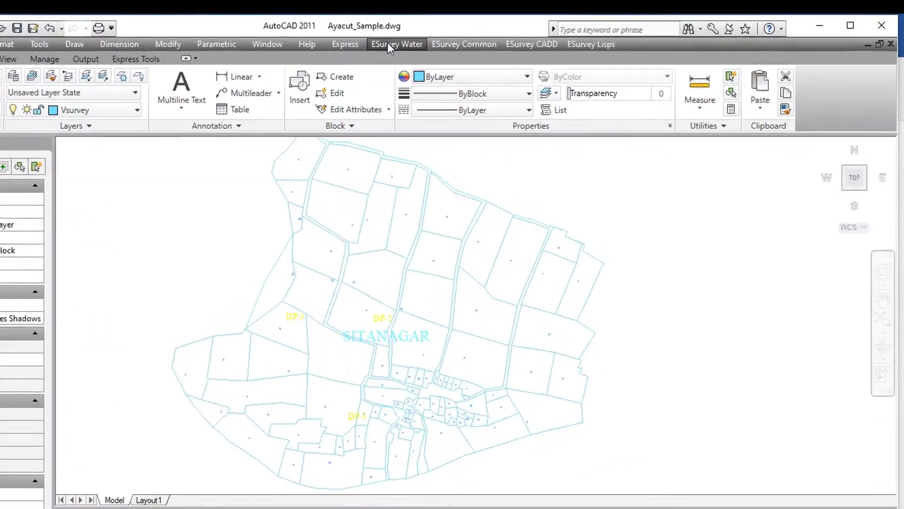
pyautogui.click(389, 44)
# Run HPLY on a window around the whole parcel map, hatching all 92 closed parcels
pyautogui.moveTo(405, 76)
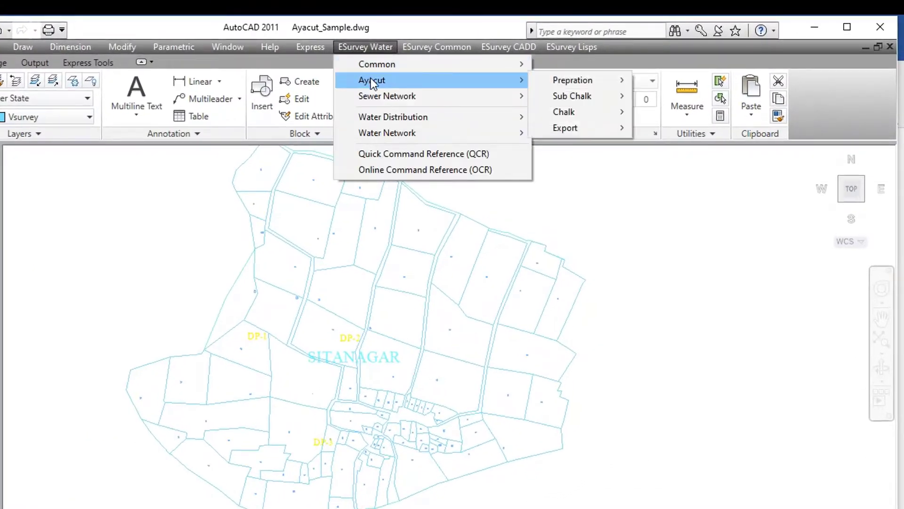
pyautogui.moveTo(563, 78)
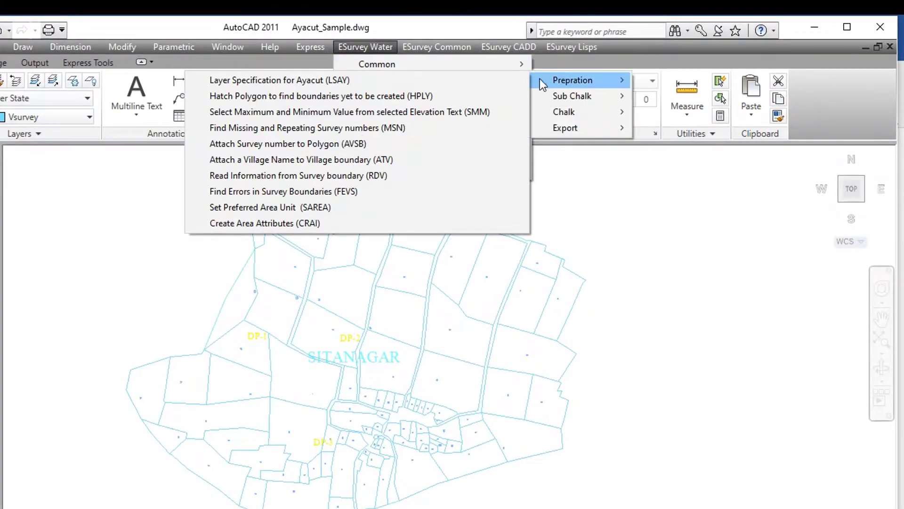
pyautogui.click(357, 95)
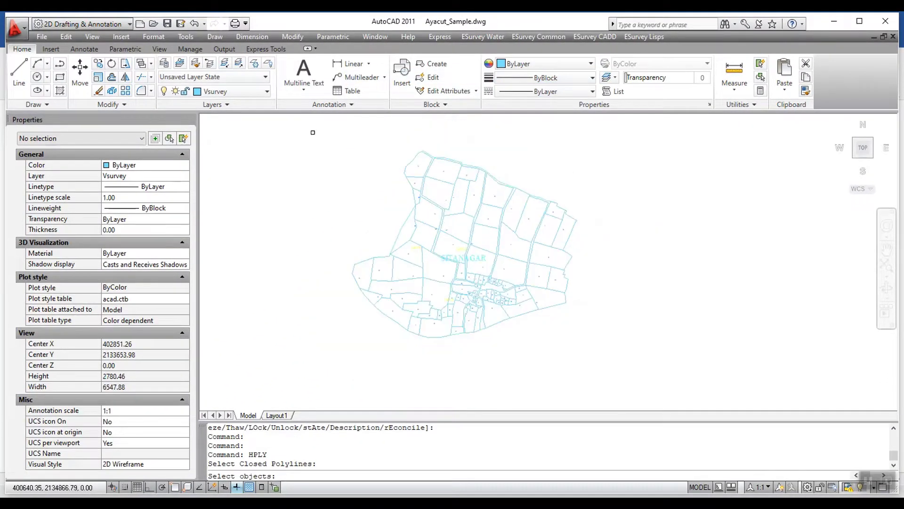
pyautogui.click(313, 133)
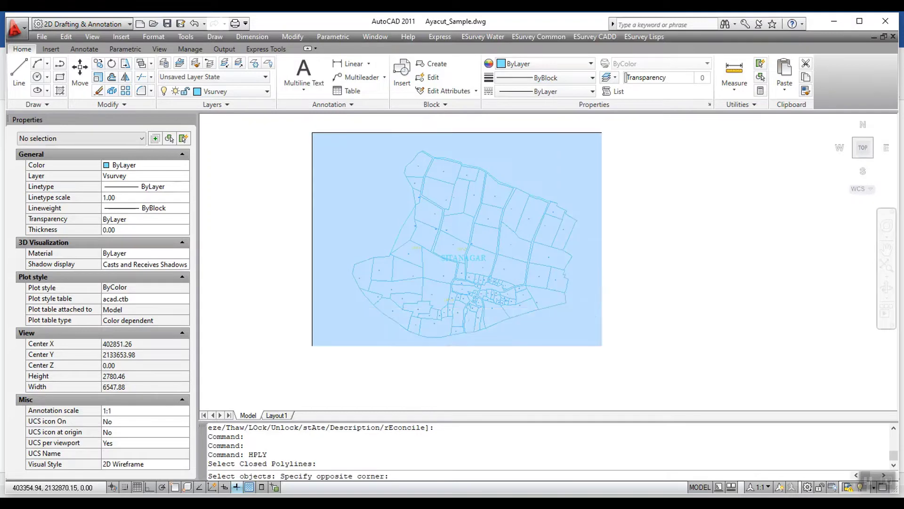
pyautogui.click(615, 354)
pyautogui.press('Return')
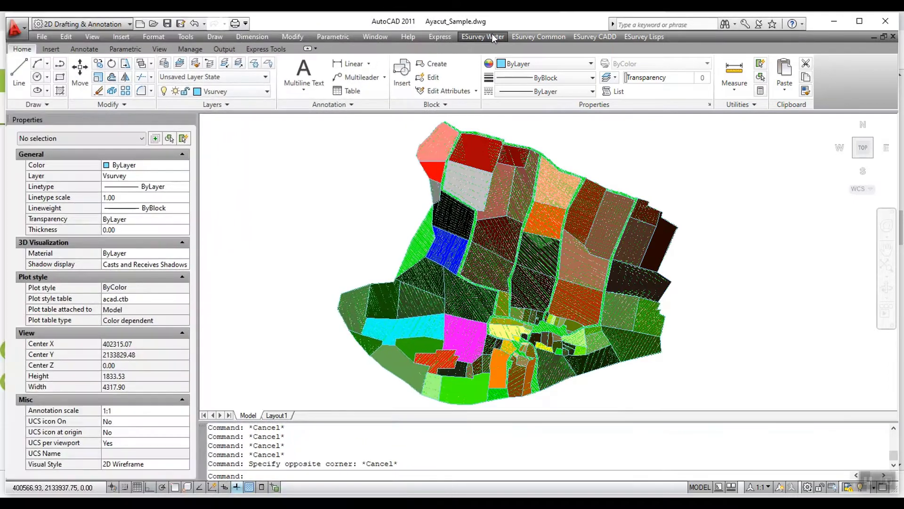
# Run SMM on 91 window-selected objects to report the survey-number range up to 89
pyautogui.click(491, 35)
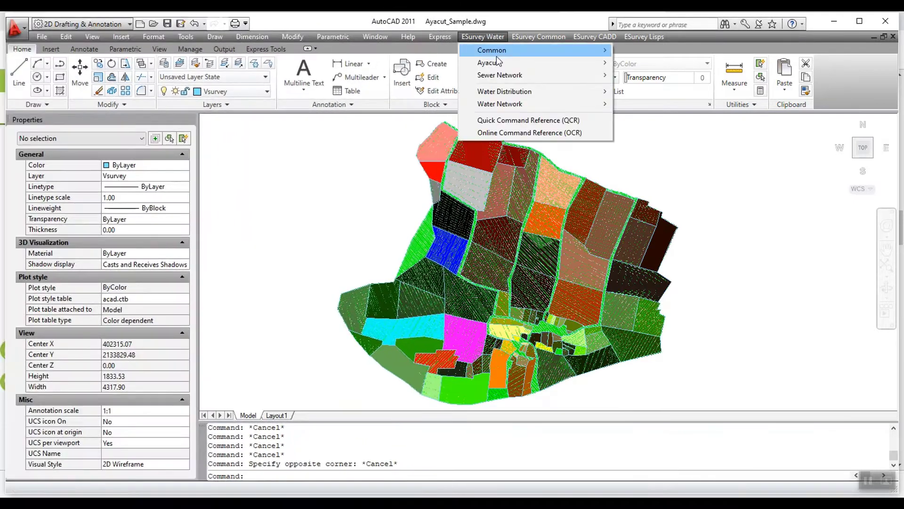
pyautogui.moveTo(497, 62)
pyautogui.moveTo(643, 62)
pyautogui.click(550, 87)
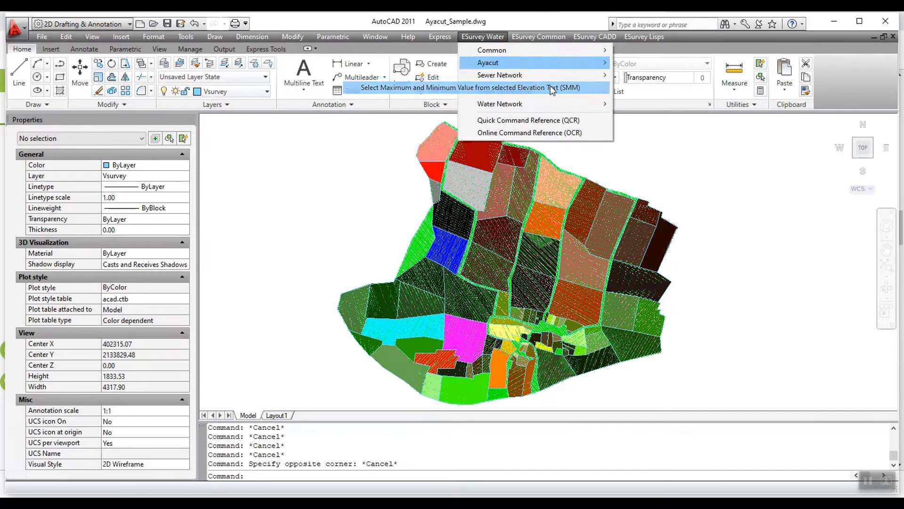
pyautogui.scroll(-2, 430, 272)
pyautogui.click(347, 158)
pyautogui.click(610, 361)
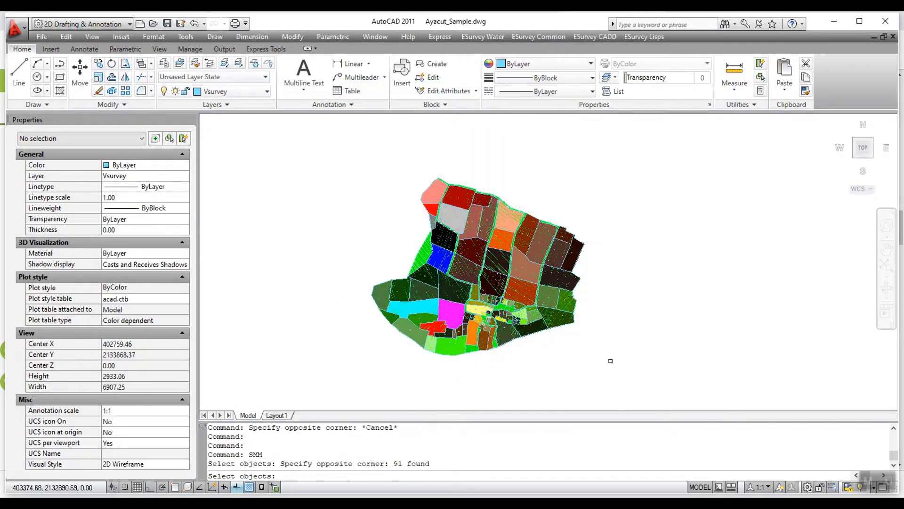
pyautogui.press('Return')
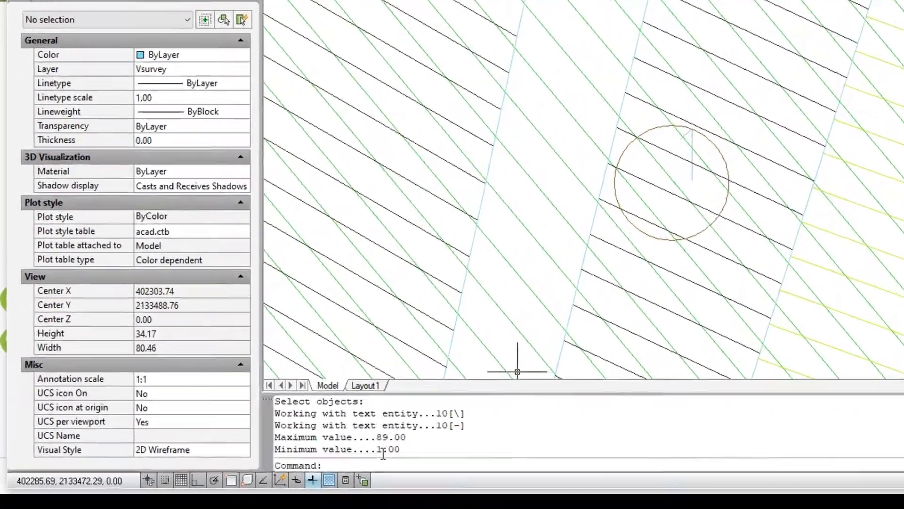
pyautogui.moveTo(305, 464); pyautogui.dragTo(208, 455)
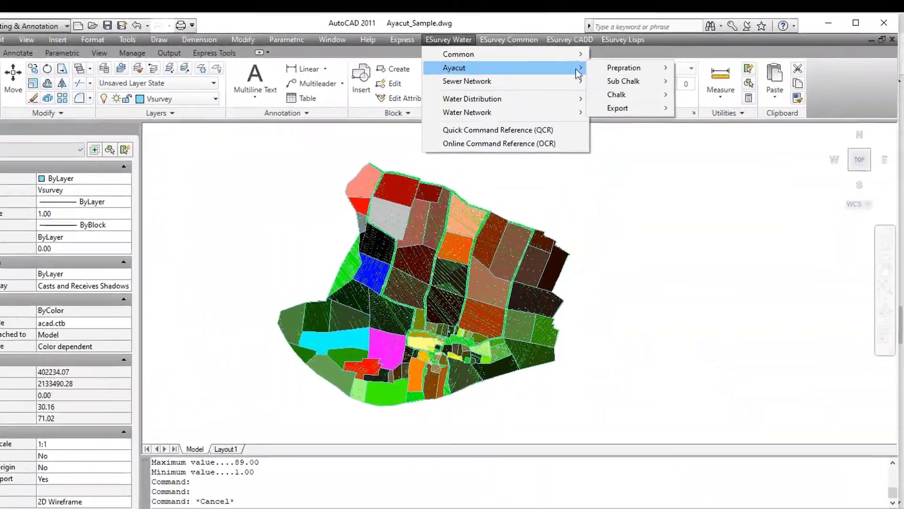
# Run MSN on 95 selected objects, listing missing numbers 0, 88 and repeats 15, 41, 89
pyautogui.moveTo(624, 67)
pyautogui.click(541, 109)
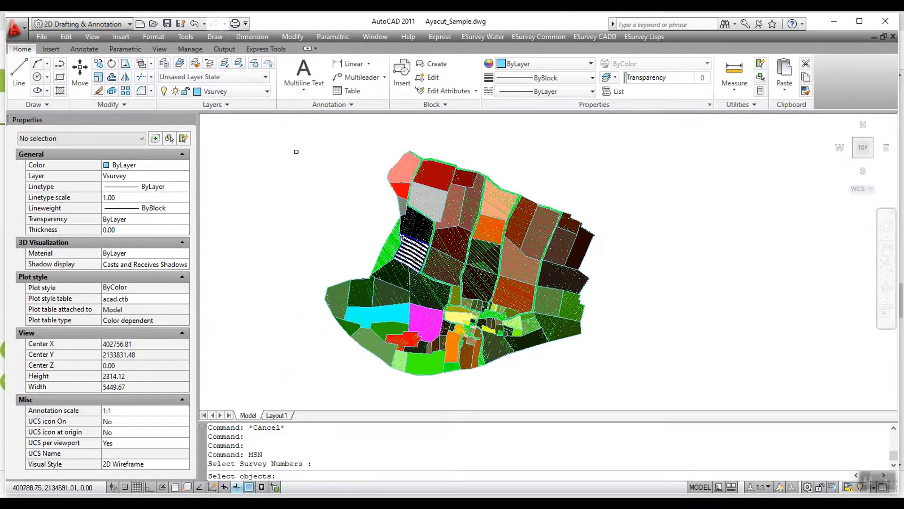
pyautogui.click(292, 139)
pyautogui.click(614, 384)
pyautogui.press('Return')
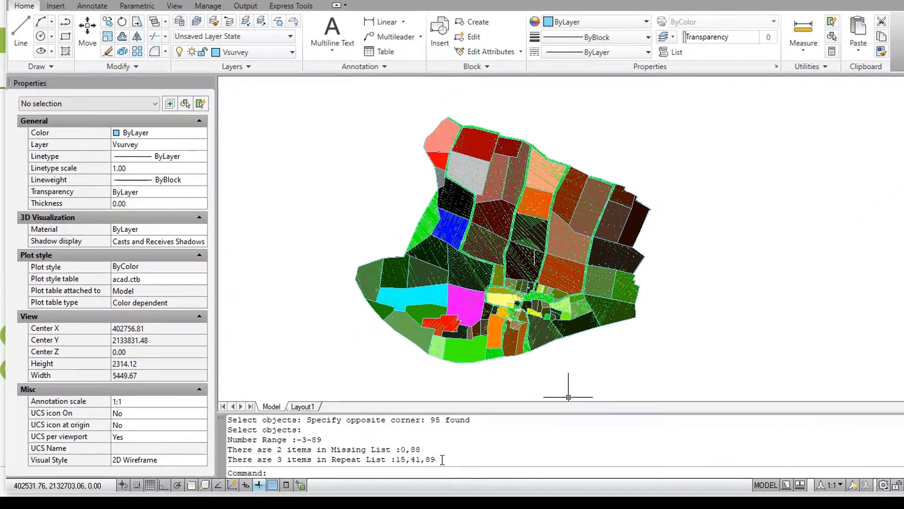
pyautogui.moveTo(208, 454); pyautogui.dragTo(398, 464)
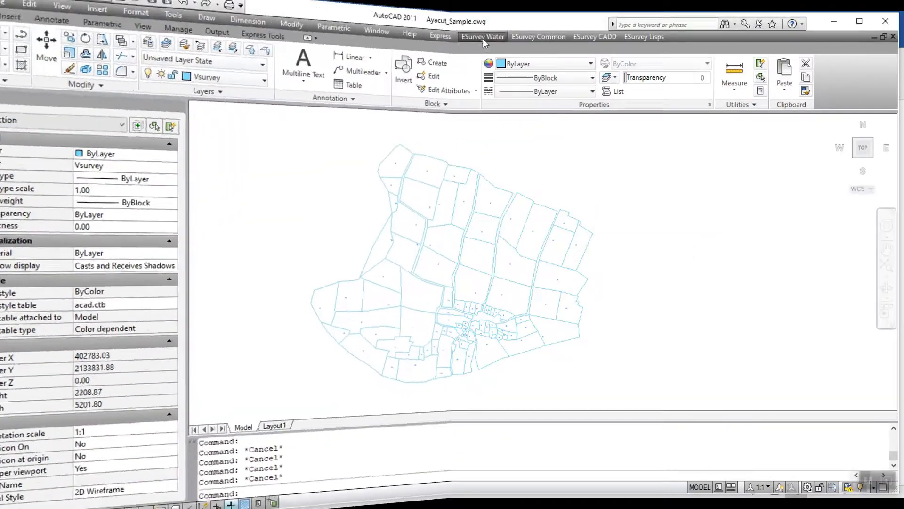
# Rerun the number check on 91 objects: range 1–89, none missing, only 15 and 41 repeated
pyautogui.click(479, 38)
pyautogui.moveTo(588, 70)
pyautogui.moveTo(525, 89)
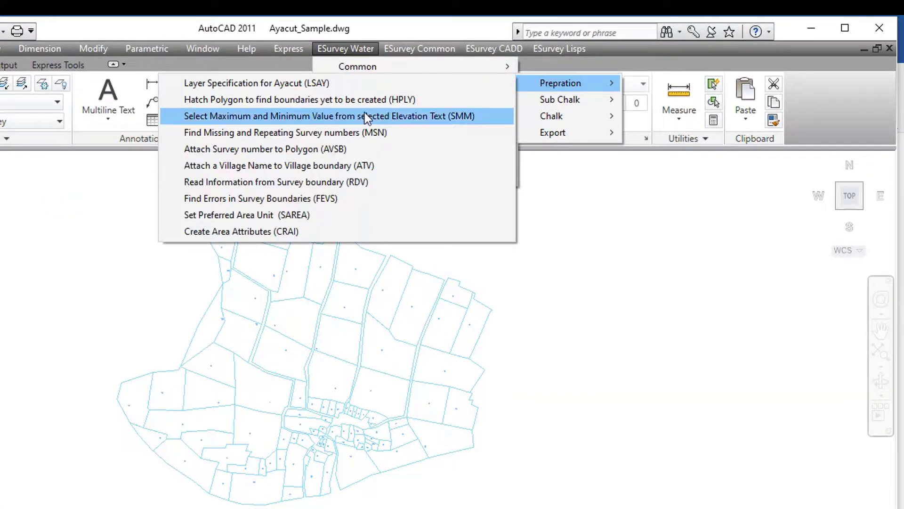
pyautogui.click(339, 149)
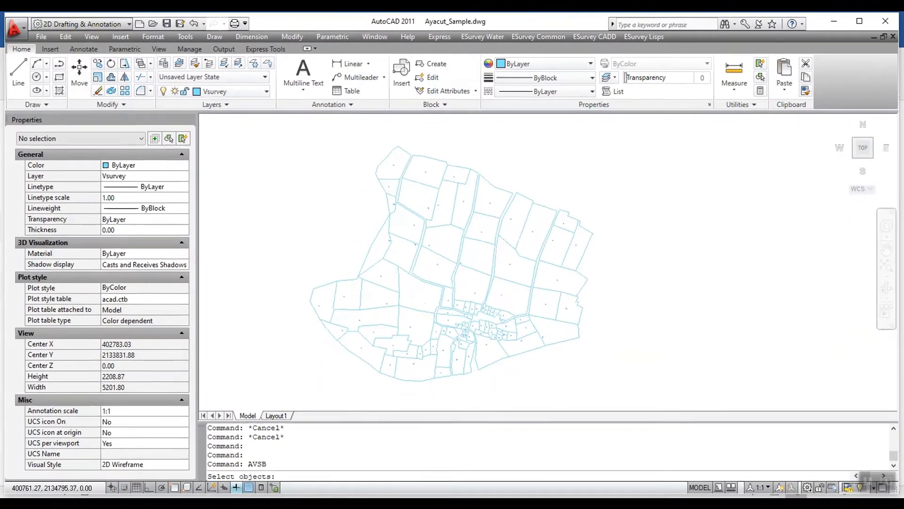
pyautogui.click(276, 122)
pyautogui.click(628, 394)
pyautogui.press('Return')
# Inspect a parcel boundary polyline's properties and the survey number label 12
pyautogui.scroll(8, 523, 269)
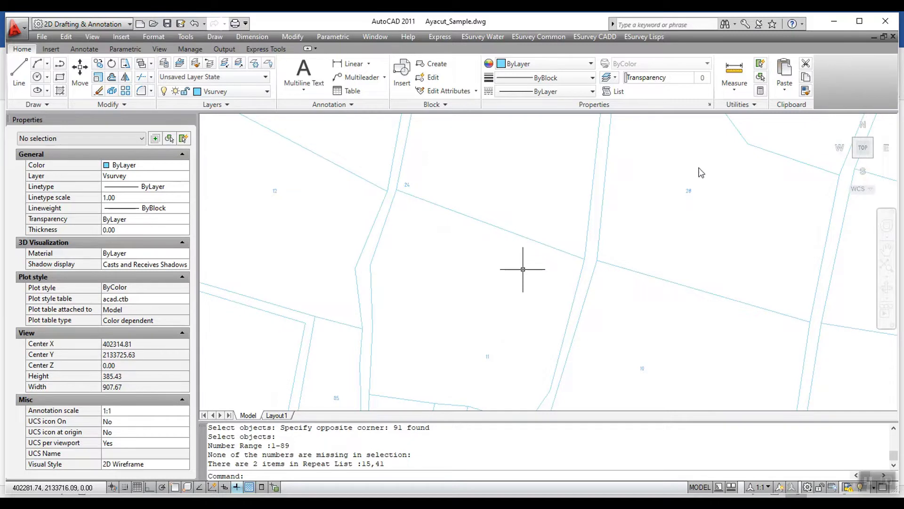
pyautogui.click(437, 204)
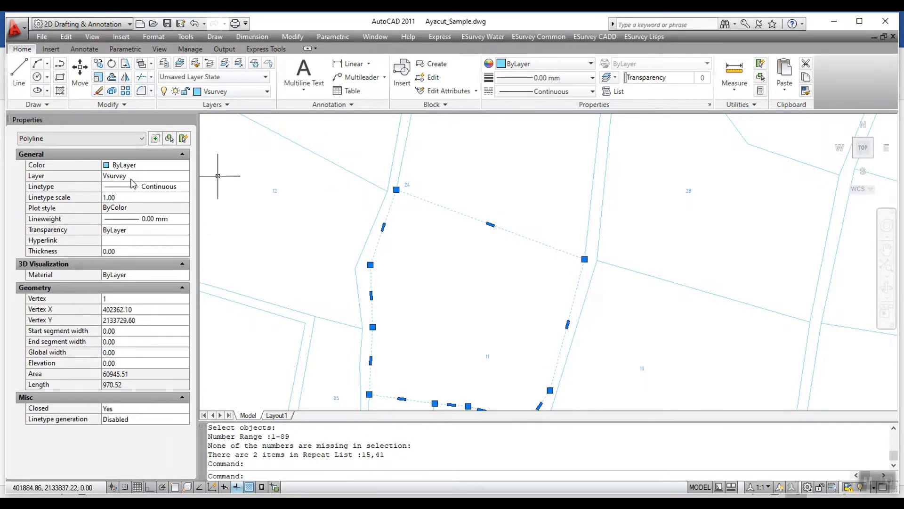
pyautogui.press('Escape')
pyautogui.scroll(6, 271, 190)
pyautogui.click(310, 159)
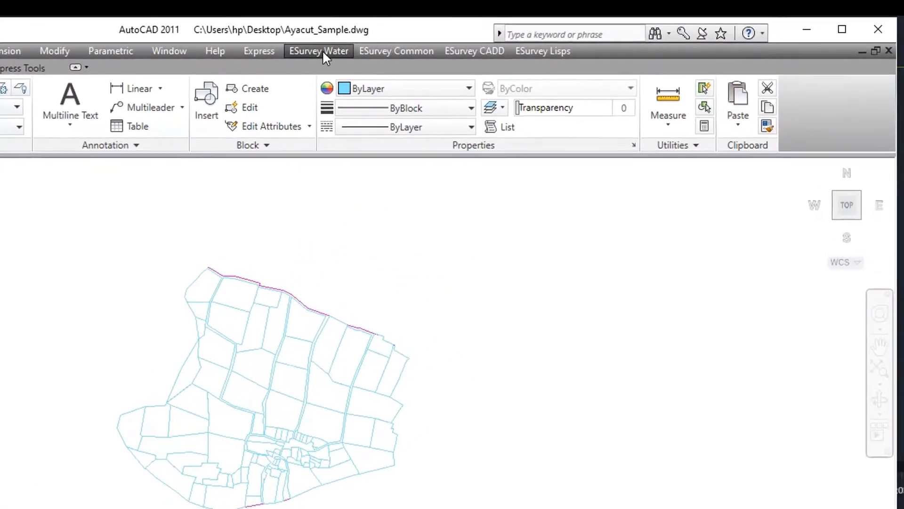
# Attach village name SITANAGAR to all 91 window-selected survey boundaries with ATV
pyautogui.click(483, 36)
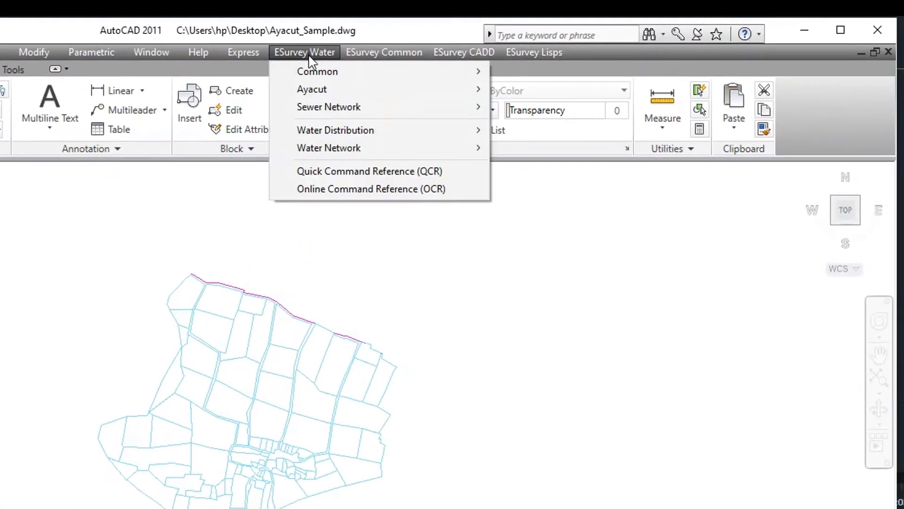
pyautogui.moveTo(580, 65)
pyautogui.moveTo(535, 89)
pyautogui.click(245, 175)
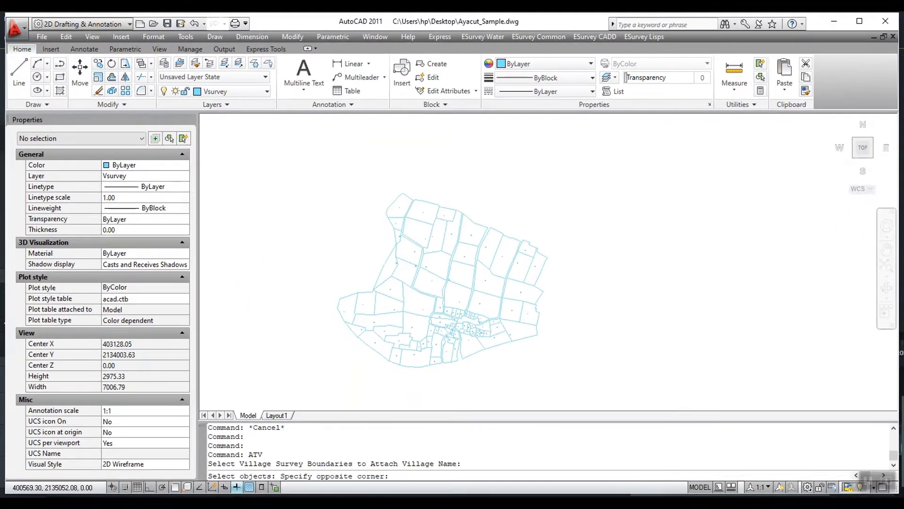
pyautogui.click(256, 166)
pyautogui.click(582, 403)
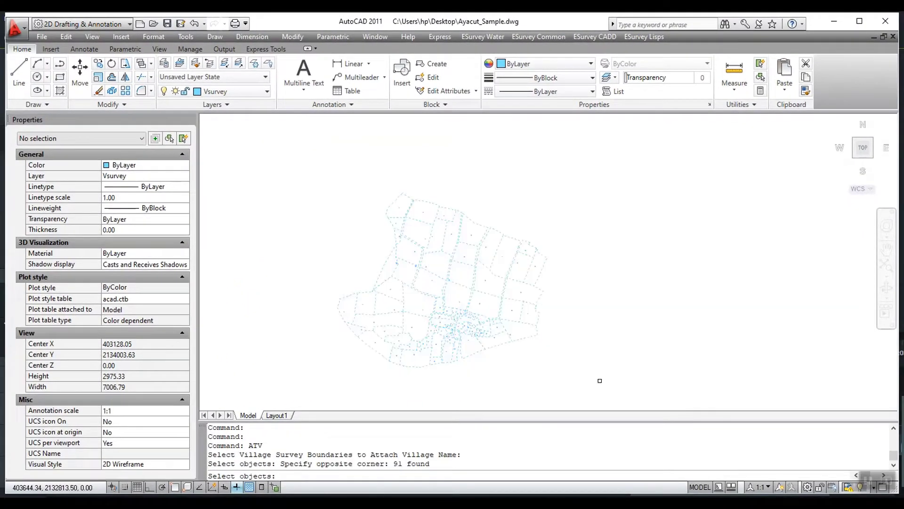
pyautogui.press('Return')
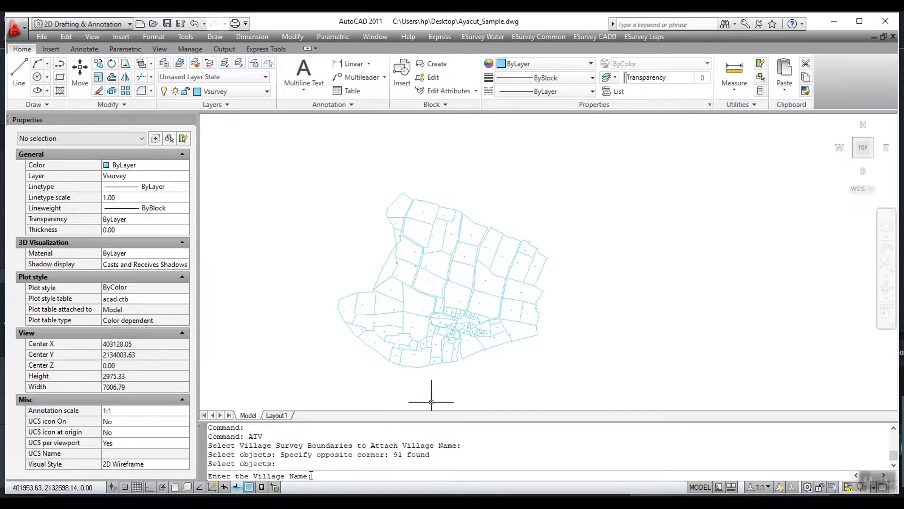
pyautogui.write('SITANAGAR')
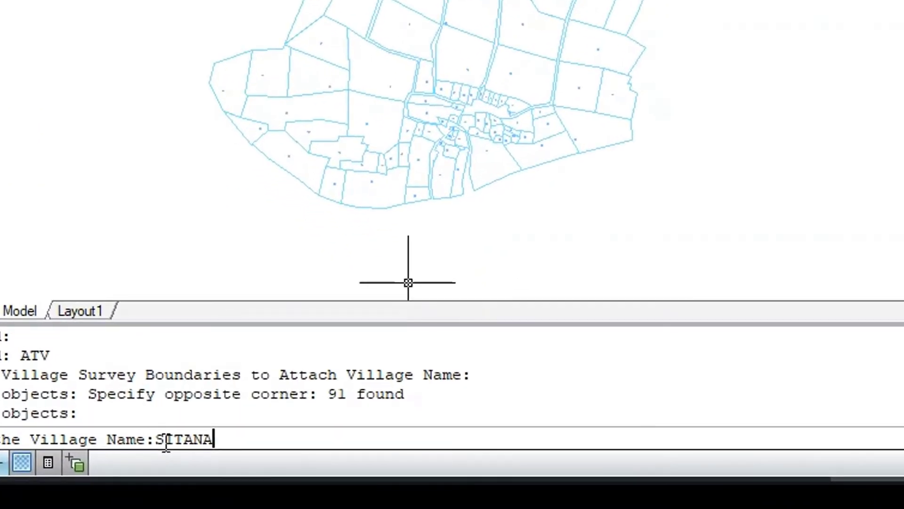
pyautogui.press('Return')
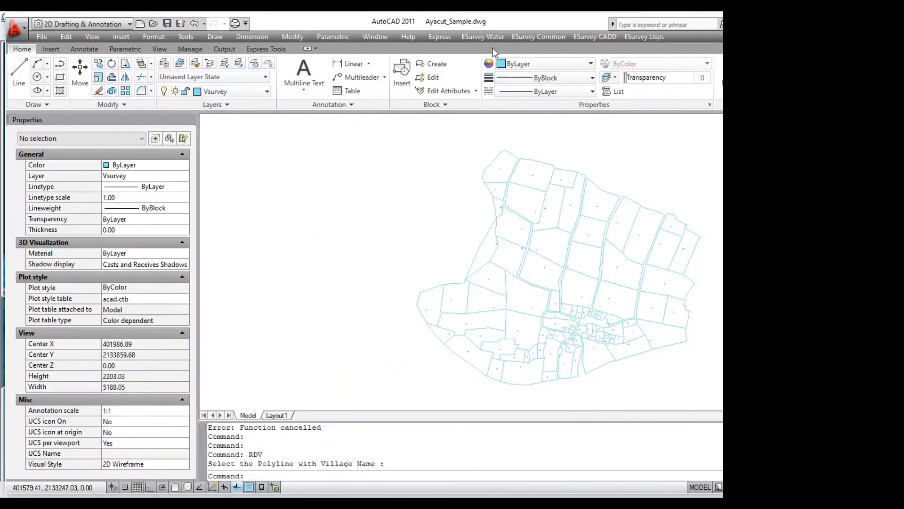
# Read back a boundary's details with RDV, showing SITANAGAR and survey number 10
pyautogui.click(483, 36)
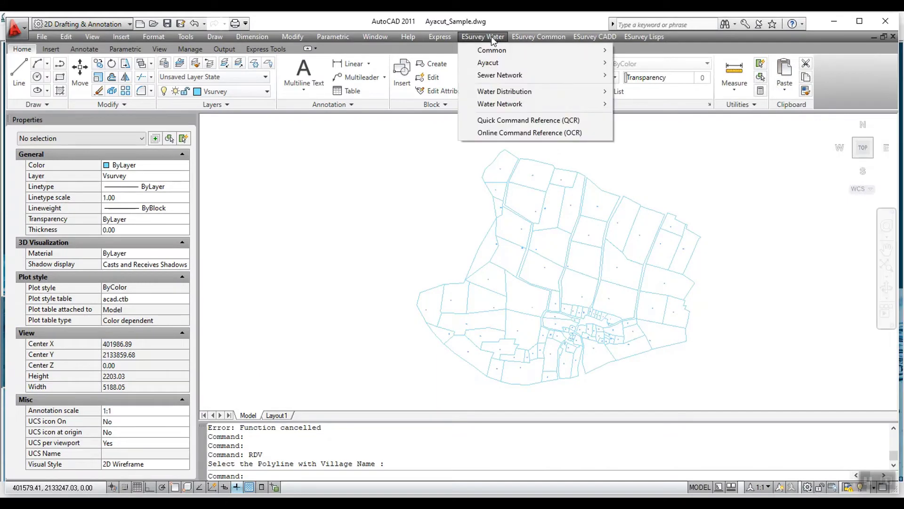
pyautogui.moveTo(546, 61)
pyautogui.moveTo(646, 61)
pyautogui.click(482, 138)
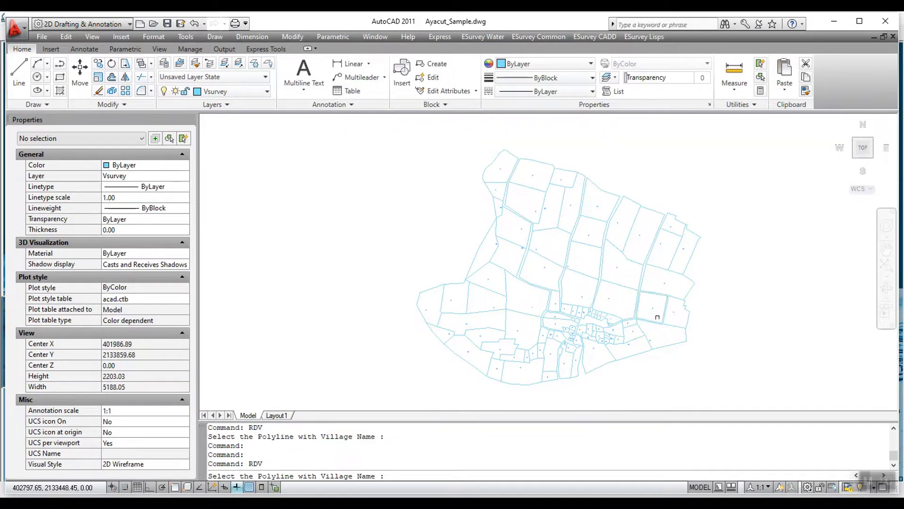
pyautogui.click(619, 284)
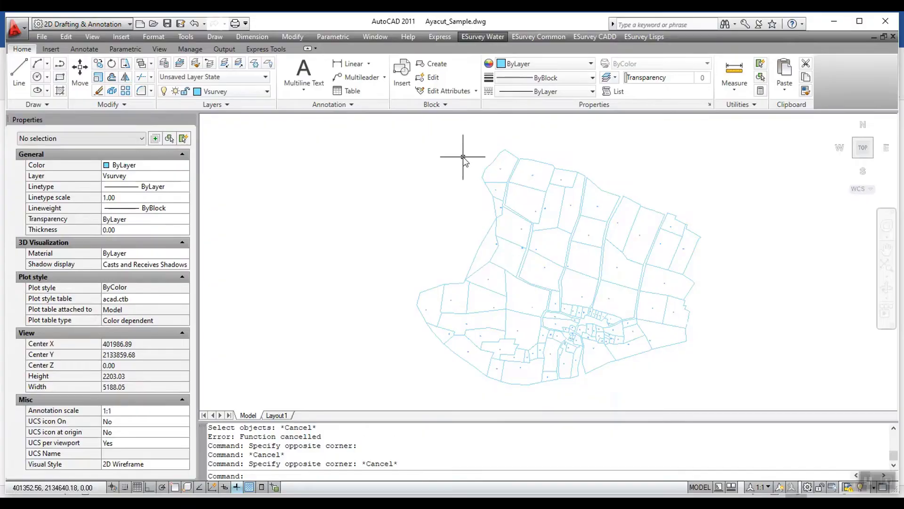
pyautogui.click(483, 37)
# Run FEVS error check on all 91 window-selected survey boundaries
pyautogui.moveTo(546, 62)
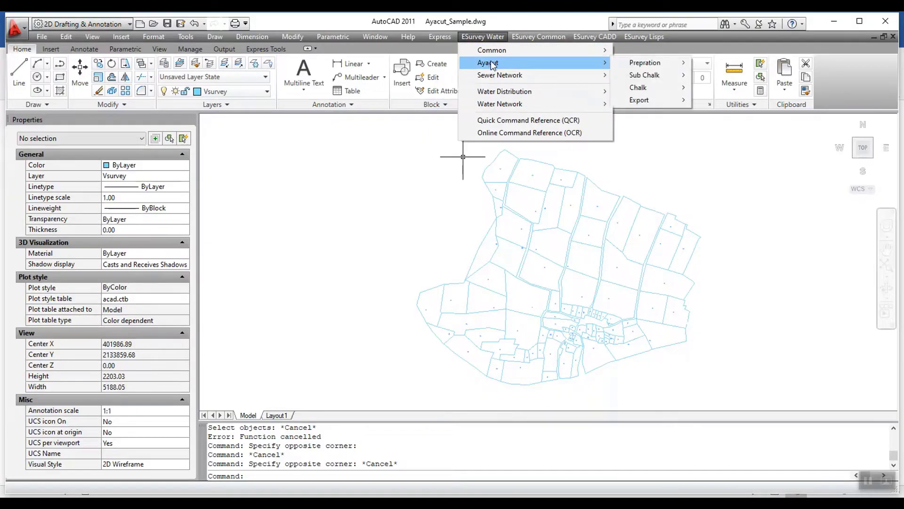
pyautogui.moveTo(646, 62)
pyautogui.click(471, 150)
pyautogui.click(356, 127)
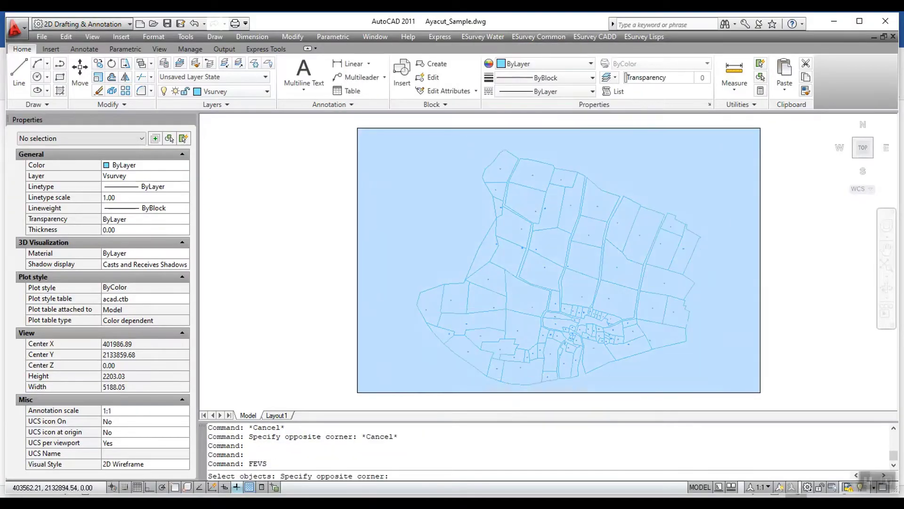
pyautogui.click(760, 391)
pyautogui.press('Return')
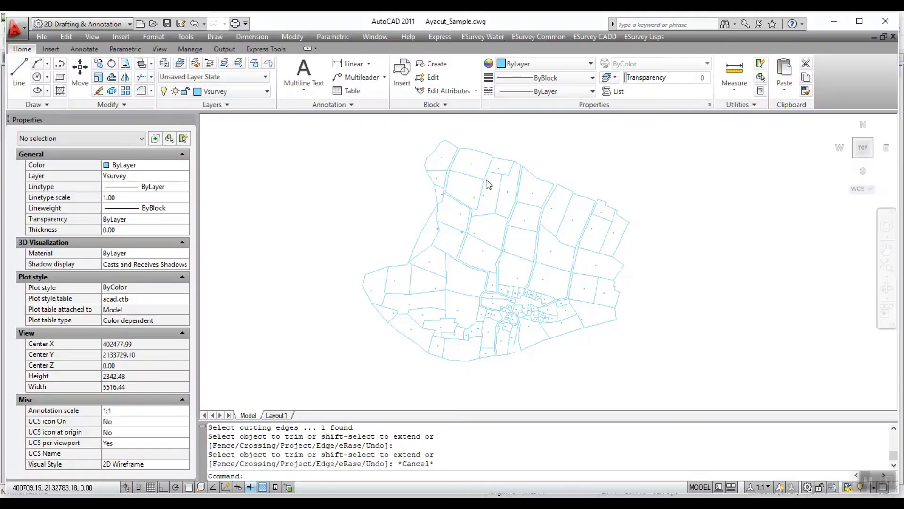
# Rerun FEVS on the 91 boundaries, flagging the unclosed polyline on ERR_NotClosed, and zoom to it
pyautogui.click(491, 36)
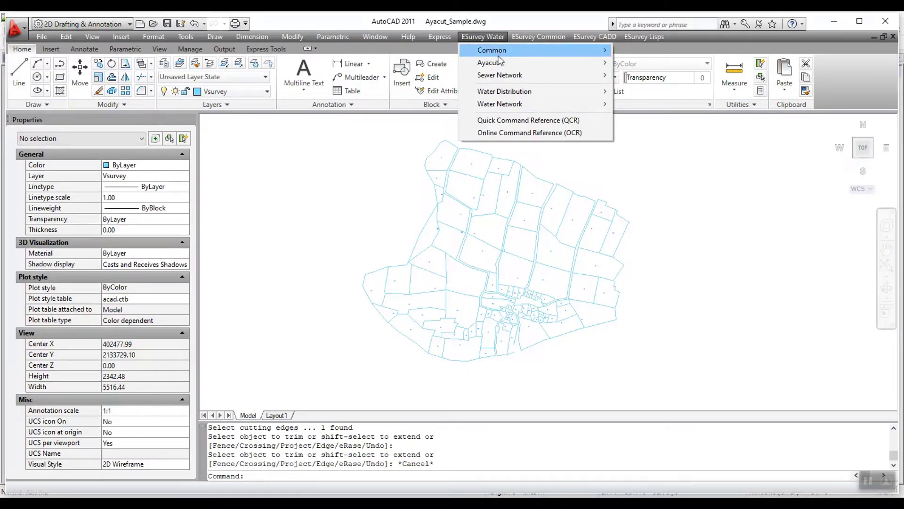
pyautogui.moveTo(602, 67)
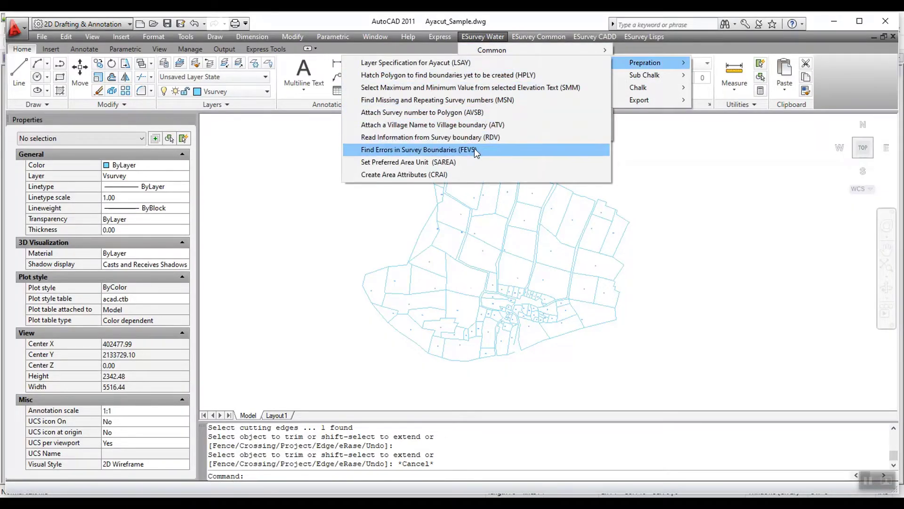
pyautogui.click(474, 148)
pyautogui.click(312, 134)
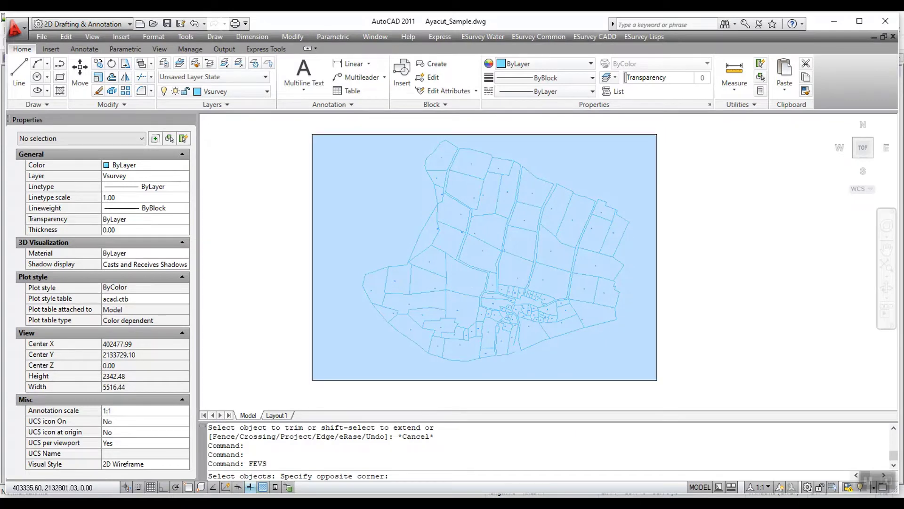
pyautogui.click(657, 379)
pyautogui.press('Return')
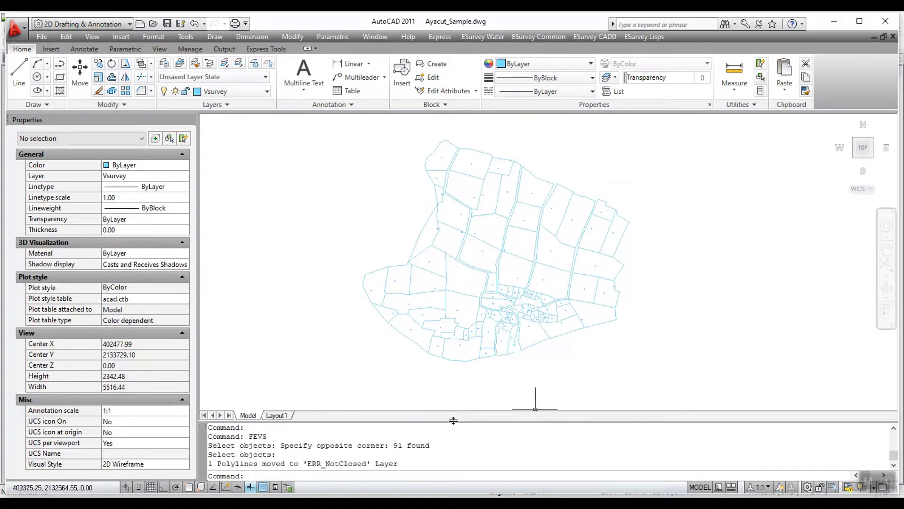
pyautogui.scroll(10, 502, 353)
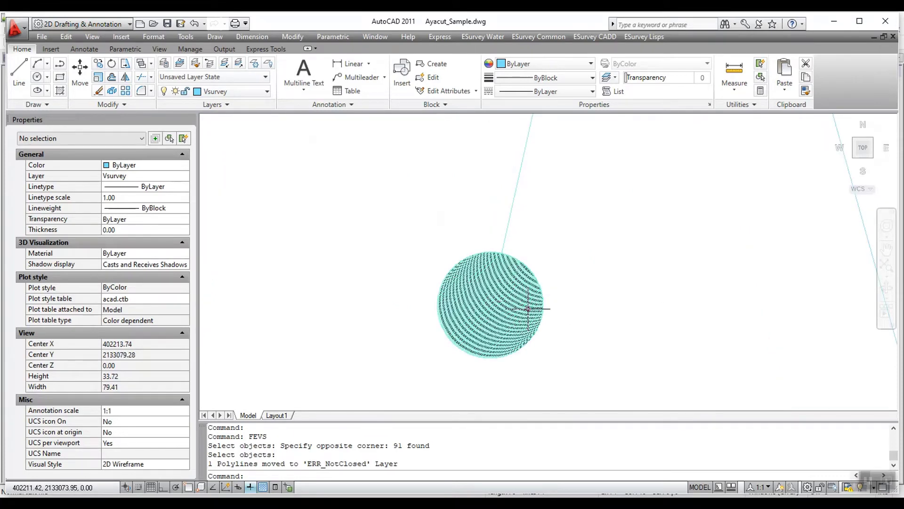
pyautogui.moveTo(528, 308)
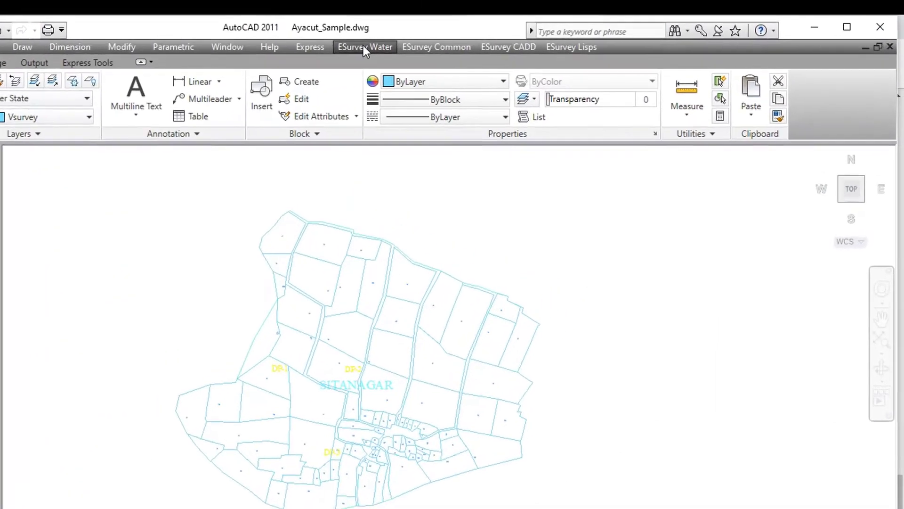
# Set the preferred area unit to hectares (H) with SAREA
pyautogui.click(363, 45)
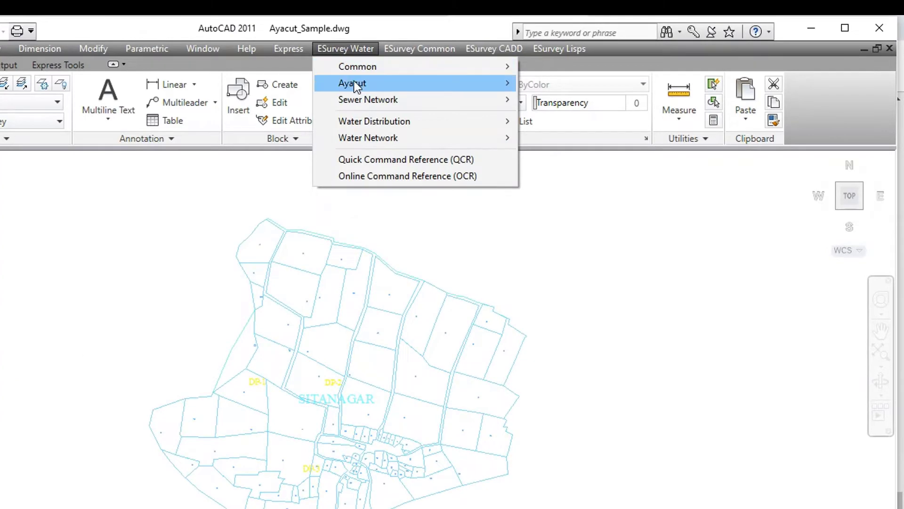
pyautogui.moveTo(354, 81)
pyautogui.moveTo(542, 87)
pyautogui.click(295, 216)
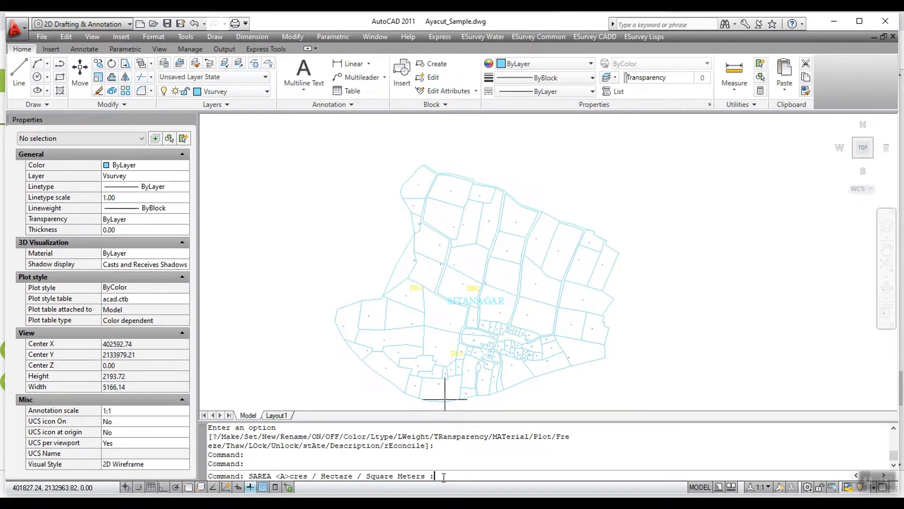
pyautogui.write('H')
pyautogui.press('Return')
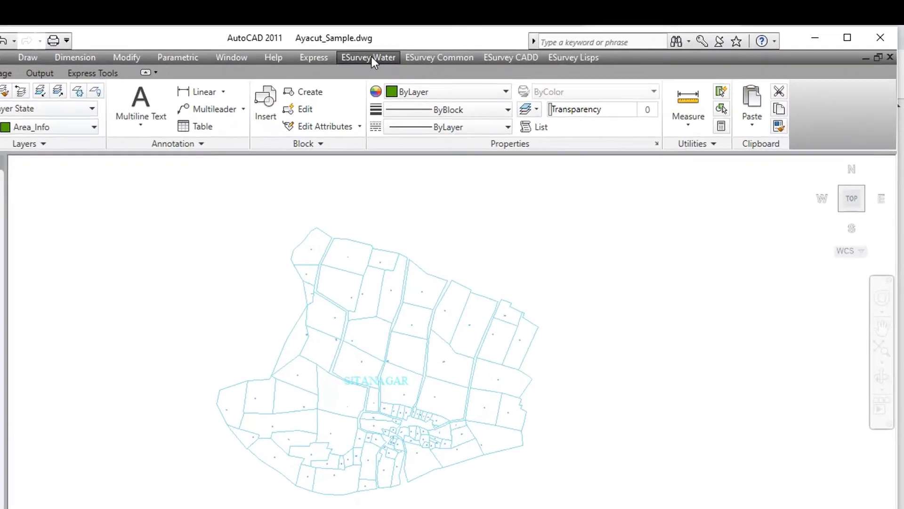
# Create area attributes for the 91 window-selected survey boundaries with text height 4
pyautogui.click(483, 37)
pyautogui.moveTo(493, 61)
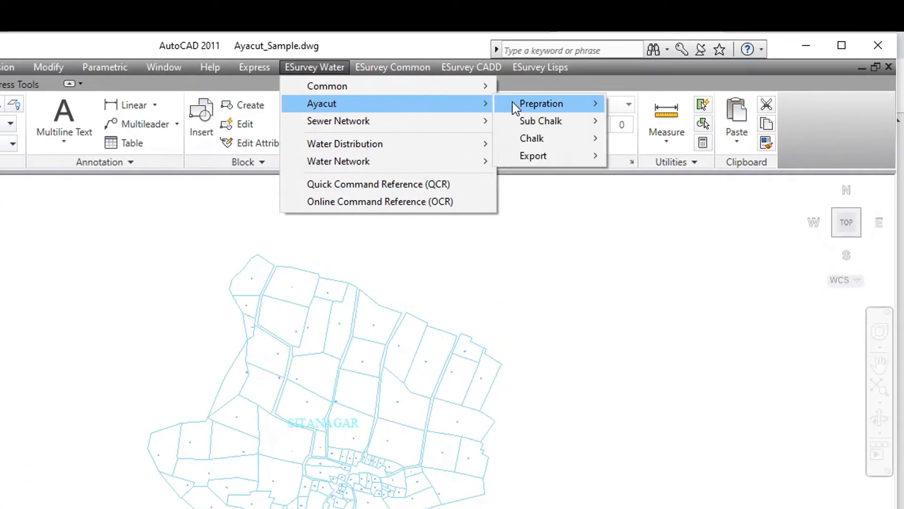
pyautogui.moveTo(514, 107)
pyautogui.click(376, 258)
pyautogui.click(94, 254)
pyautogui.click(624, 508)
pyautogui.press('Return')
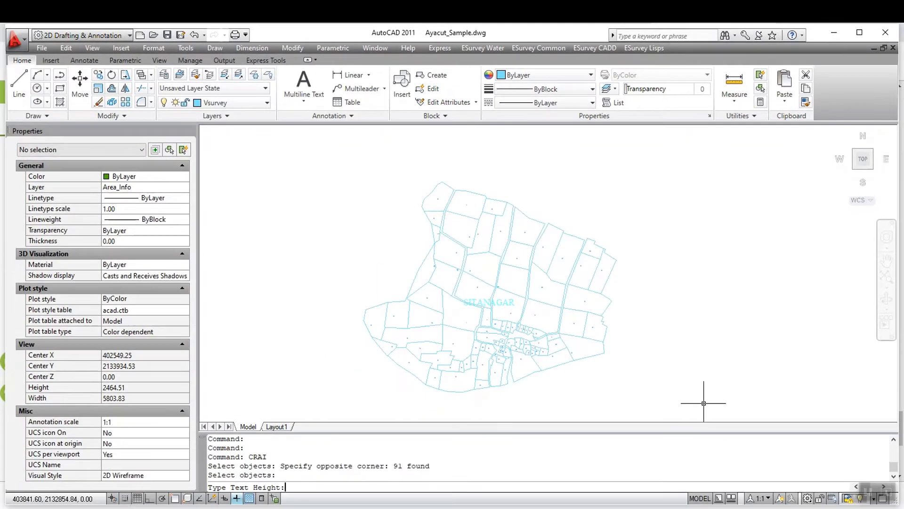
pyautogui.write('4')
pyautogui.press('Return')
pyautogui.click(356, 352)
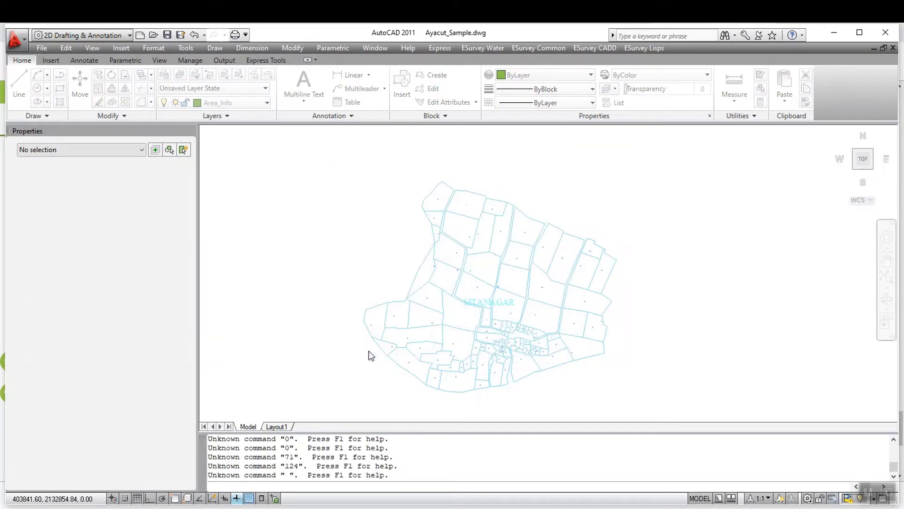
pyautogui.click(393, 357)
# Dismiss the last attribute dialog and zoom in on the map to view the red DP-3 lines
pyautogui.click(358, 352)
pyautogui.scroll(15, 422, 332)
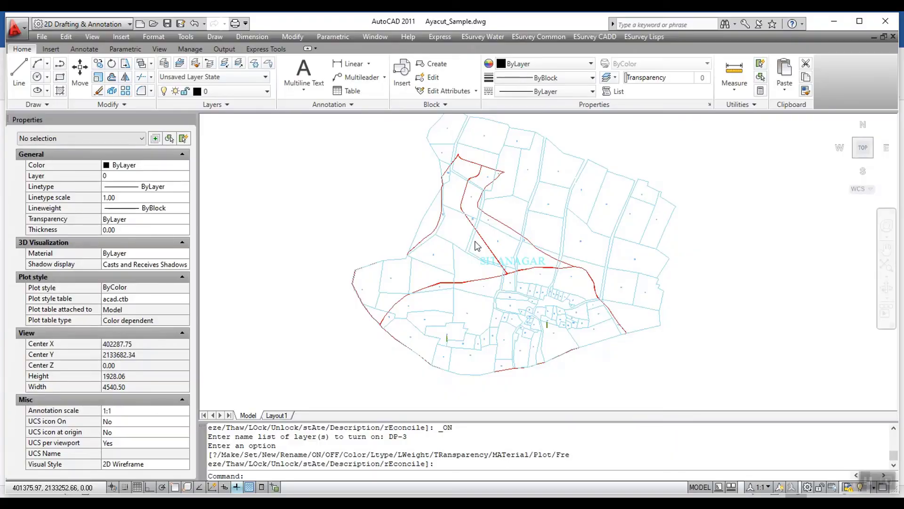
pyautogui.scroll(2, 520, 306)
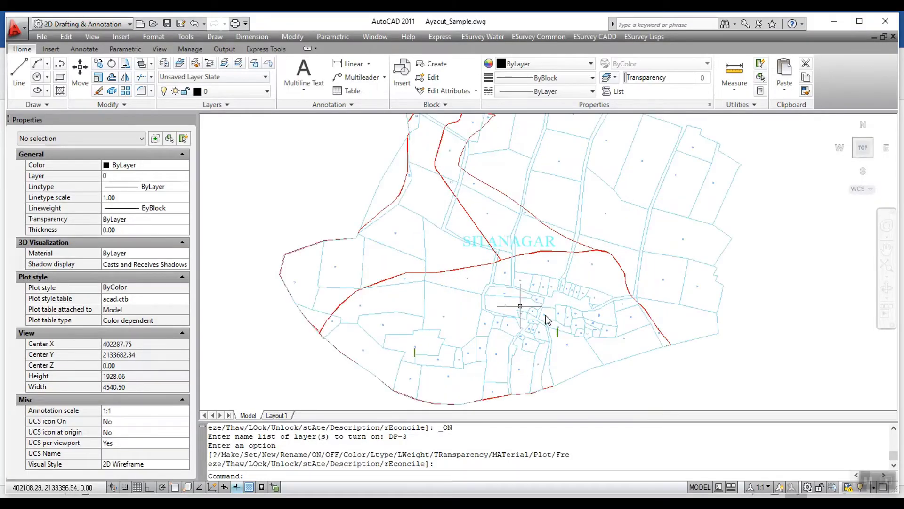